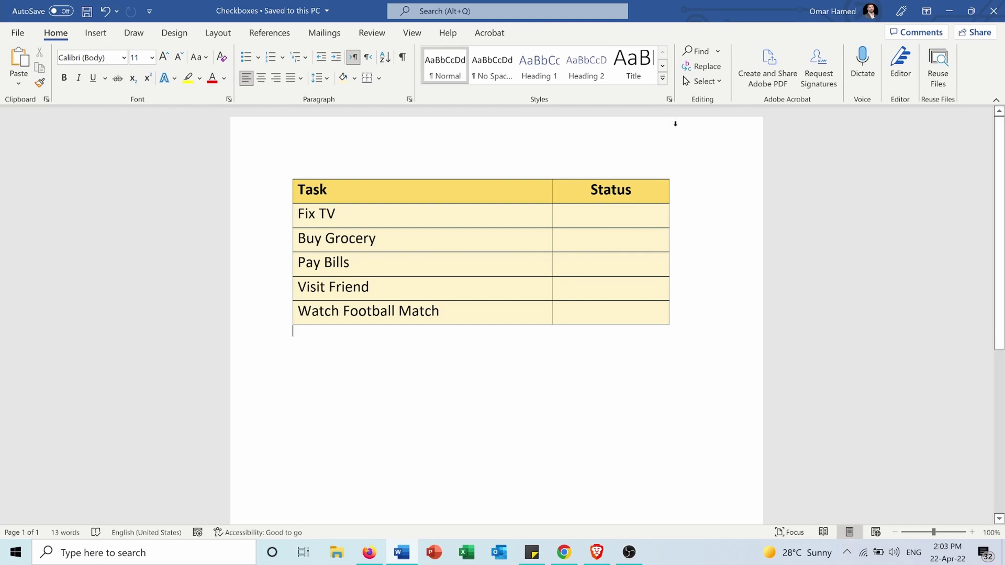
# Enable the Developer tab through Customize the Ribbon and switch to it
pyautogui.rightClick(558, 34)
pyautogui.rightClick(484, 40)
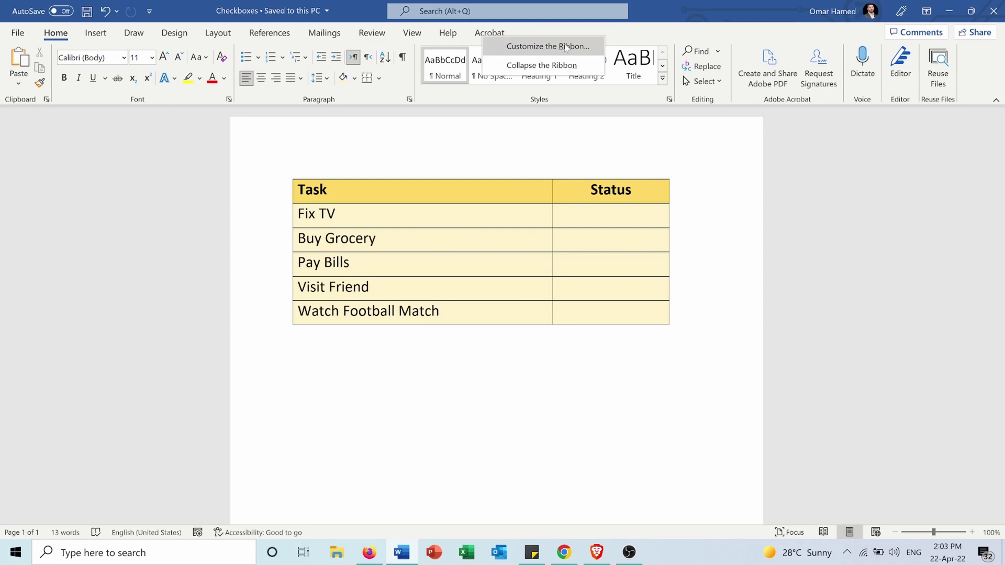
pyautogui.click(547, 46)
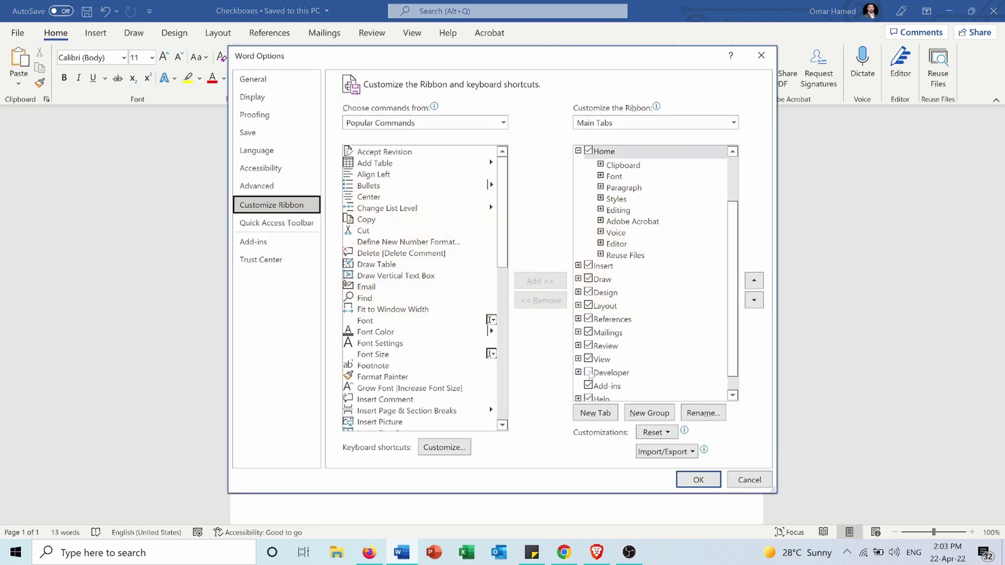
pyautogui.click(589, 373)
pyautogui.click(697, 480)
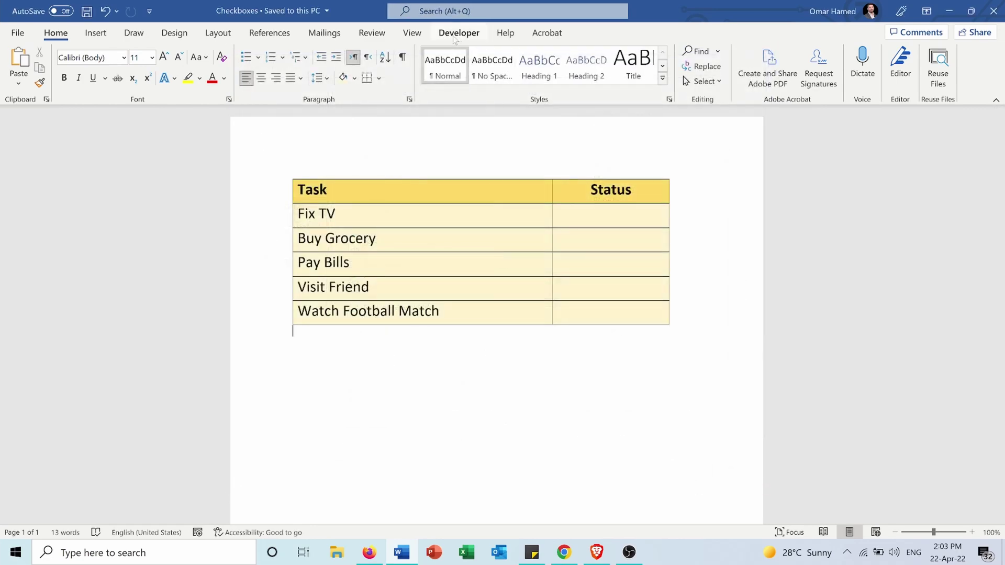
pyautogui.click(456, 35)
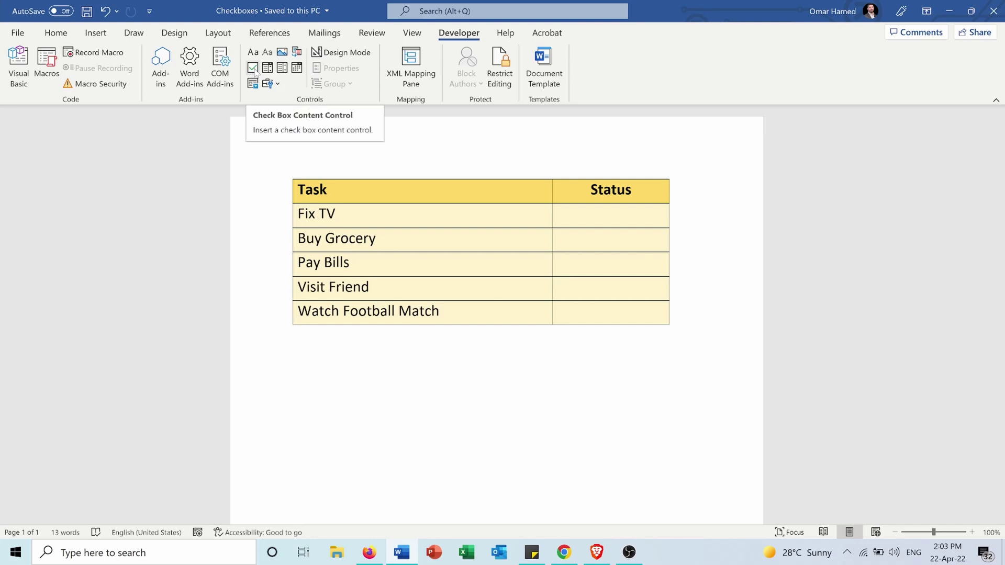
pyautogui.moveTo(440, 252)
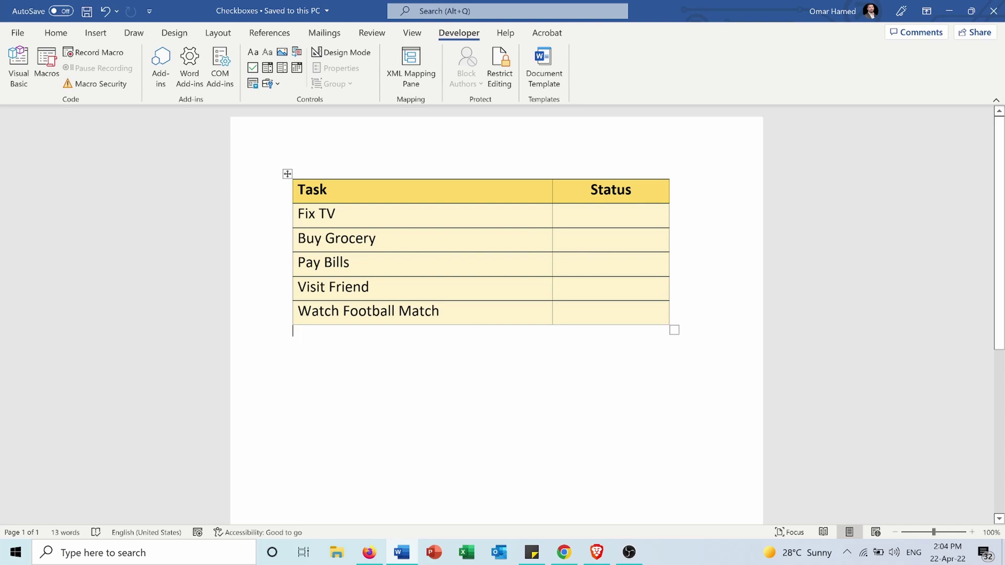
# Insert a Check Box Content Control in Fix TV's Status cell and show its properties
pyautogui.click(611, 214)
pyautogui.click(253, 67)
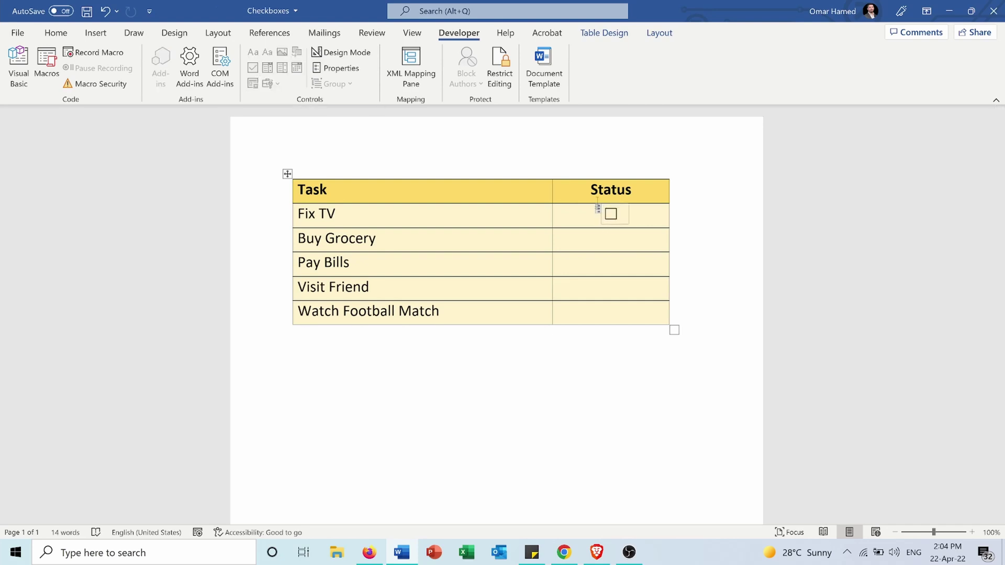
pyautogui.click(341, 68)
pyautogui.moveTo(516, 131); pyautogui.dragTo(405, 137)
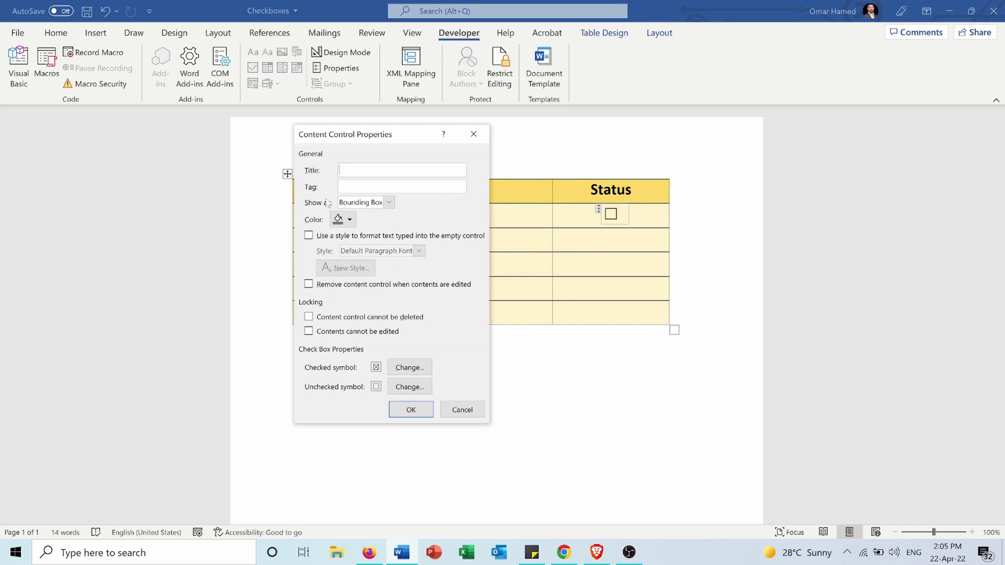
# Set the Fix TV checkbox to show with no border and mark it as cannot be deleted
pyautogui.click(390, 203)
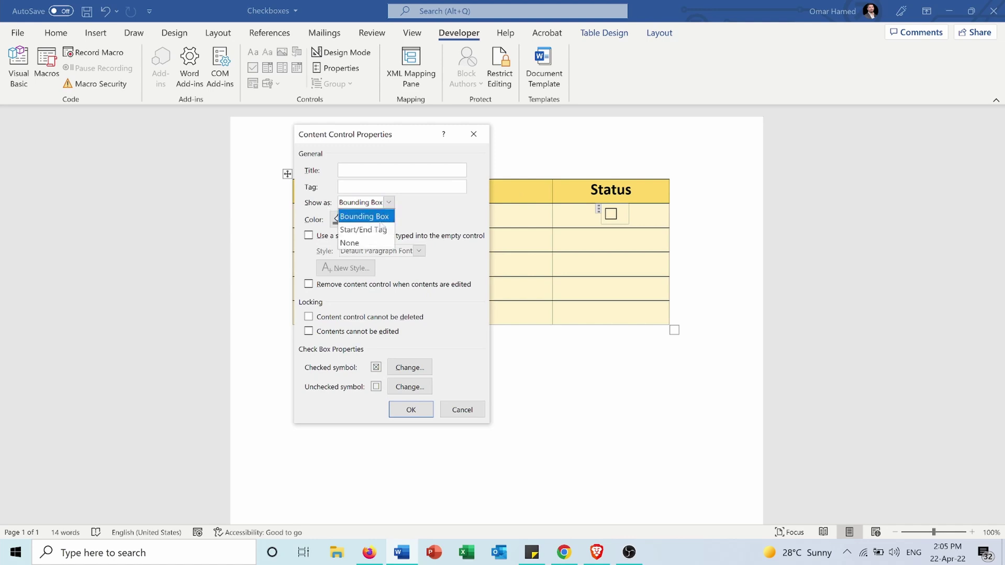
pyautogui.click(365, 244)
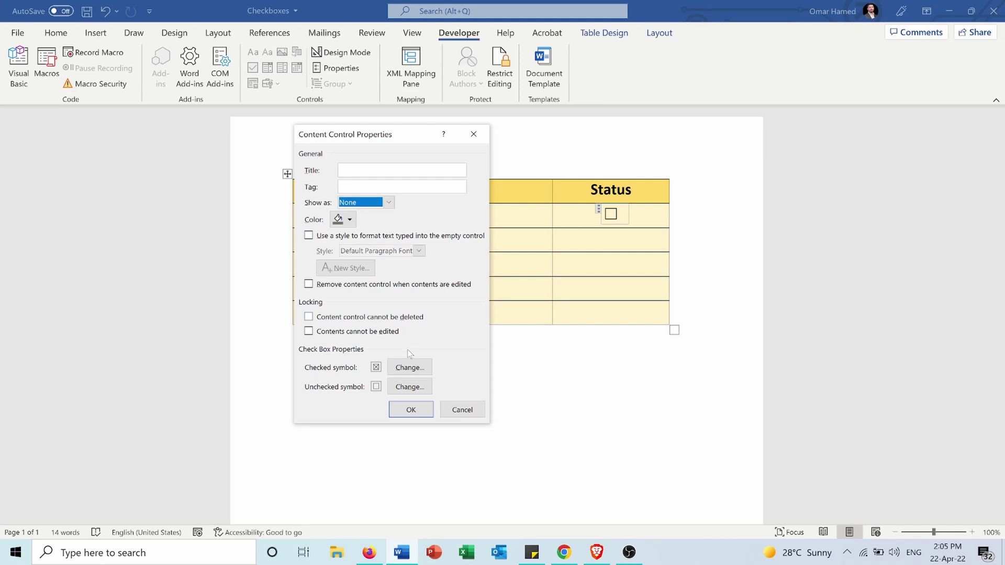
pyautogui.click(410, 410)
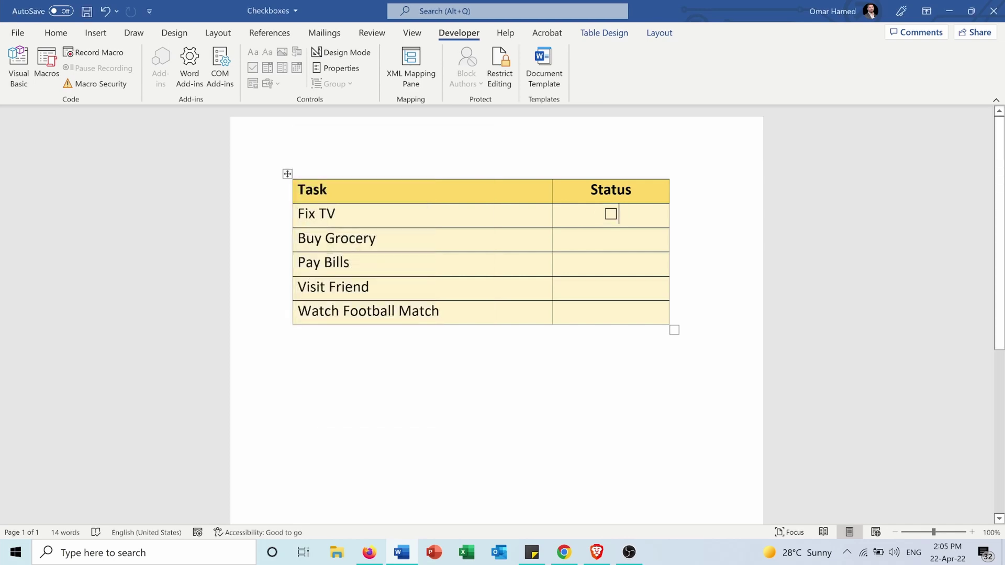
pyautogui.click(341, 67)
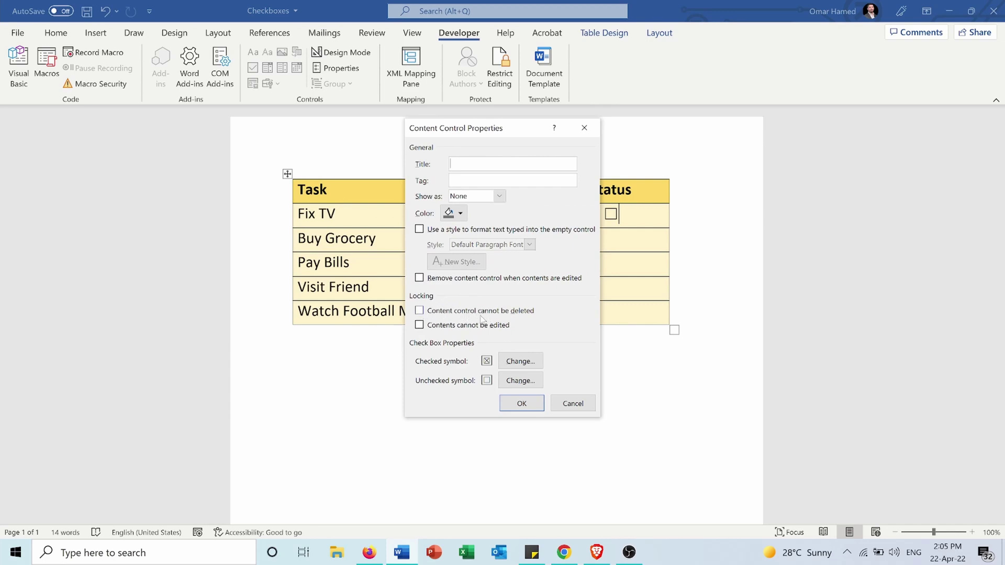
pyautogui.click(419, 311)
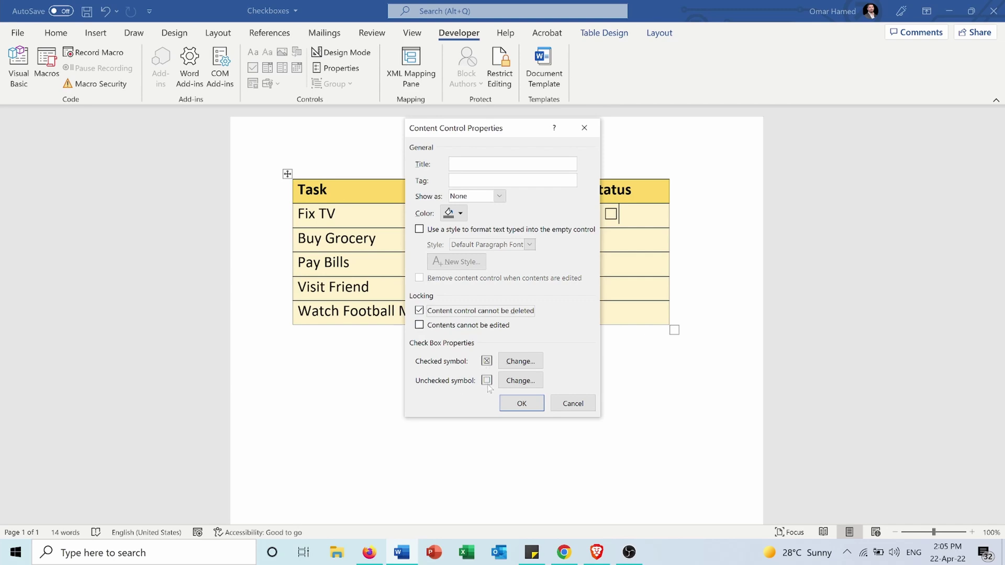
# Set the checked symbol to the Wingdings ticked-box glyph (254)
pyautogui.click(520, 361)
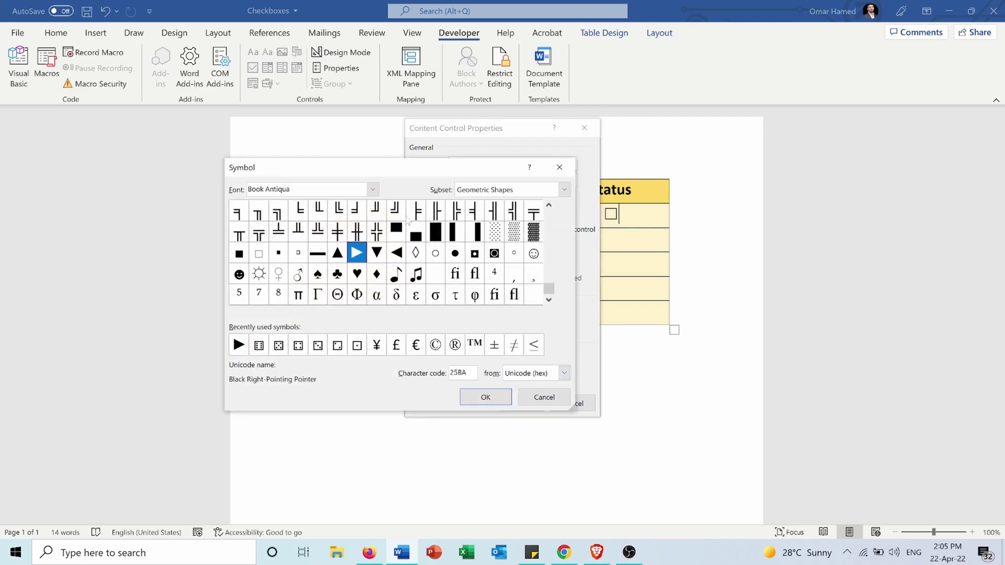
pyautogui.click(373, 189)
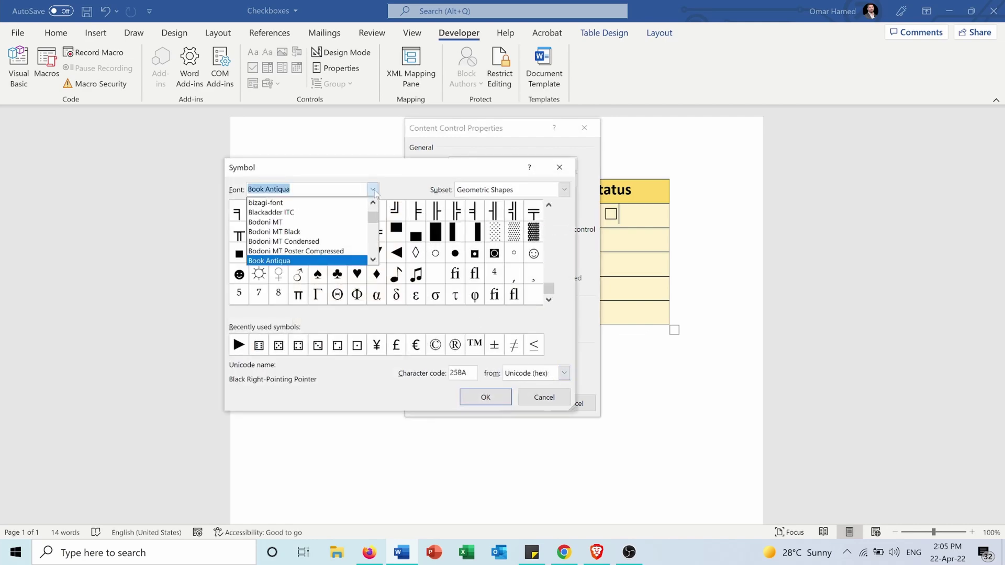
pyautogui.write('win')
pyautogui.press('Return')
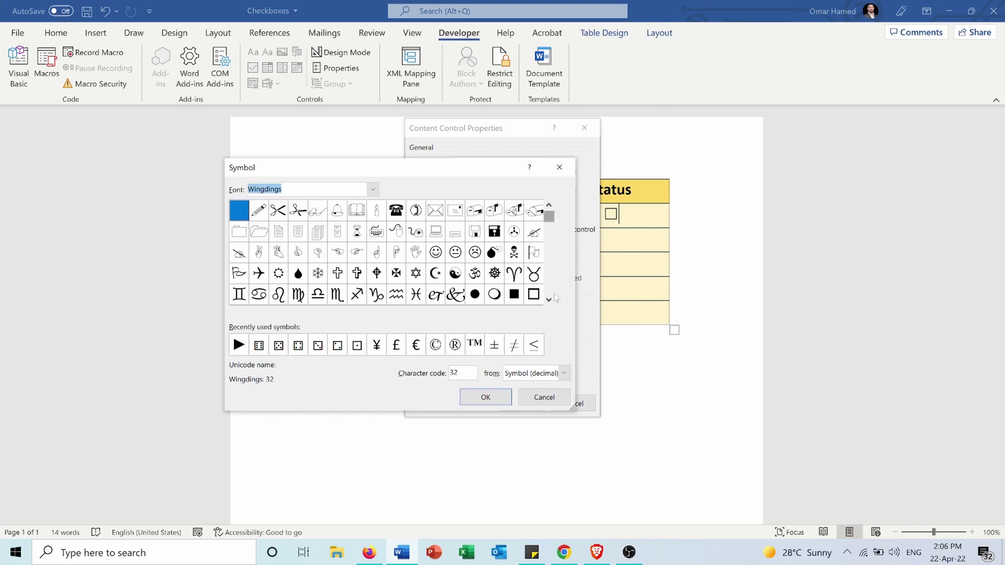
pyautogui.scroll(-3, 549, 300)
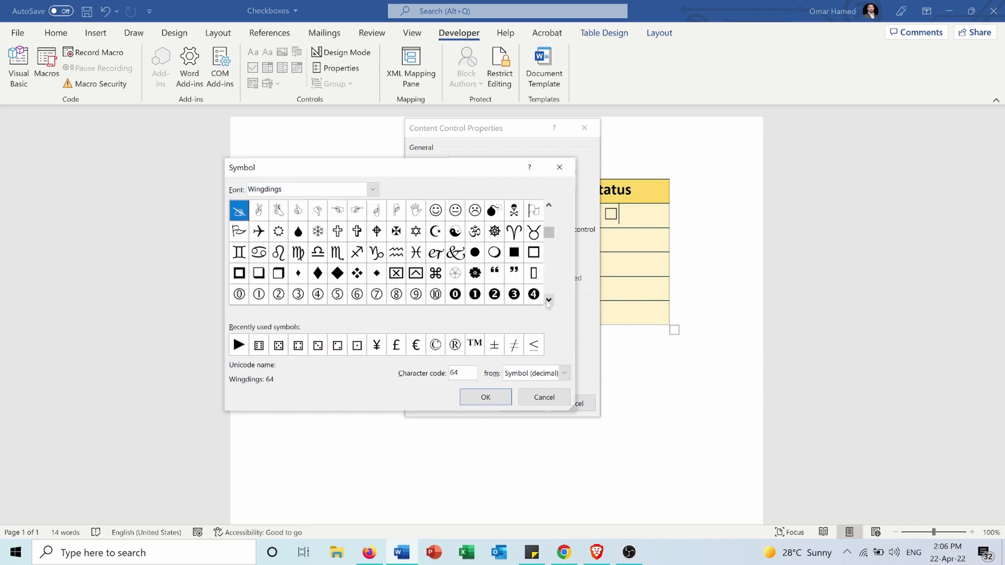
pyautogui.scroll(-2, 548, 300)
pyautogui.scroll(-2, 548, 299)
pyautogui.scroll(-2, 548, 299)
pyautogui.scroll(-2, 548, 301)
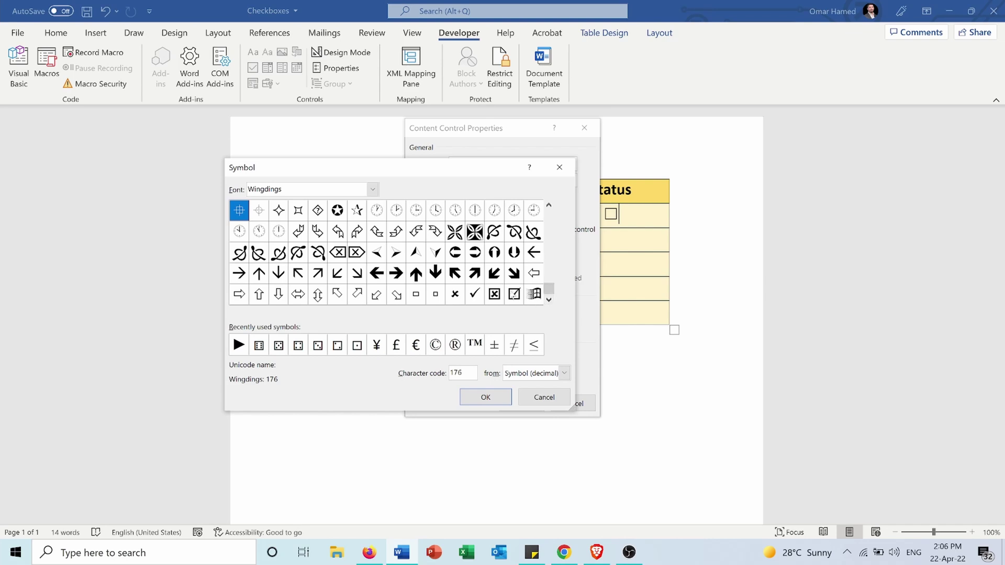
pyautogui.click(514, 293)
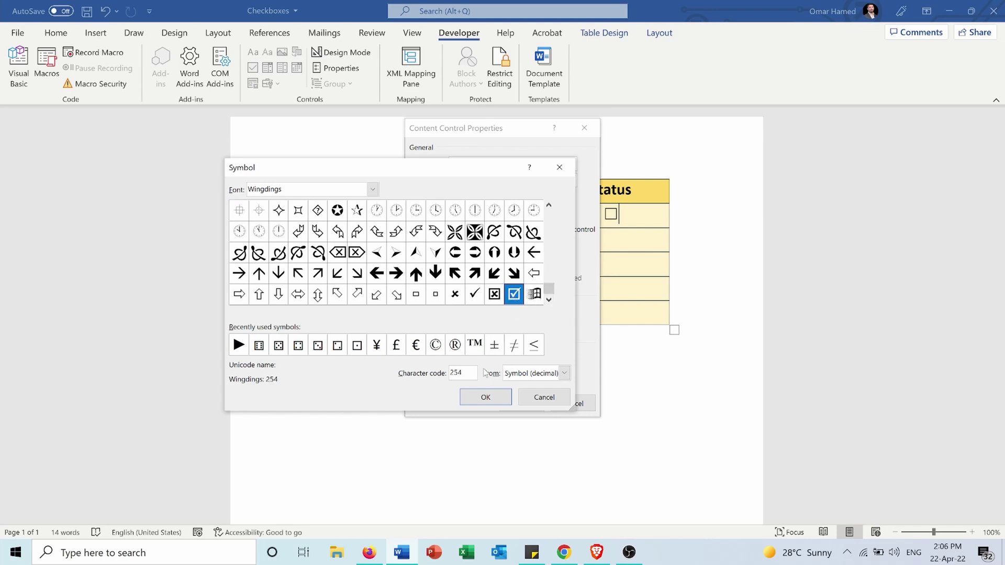
pyautogui.click(484, 397)
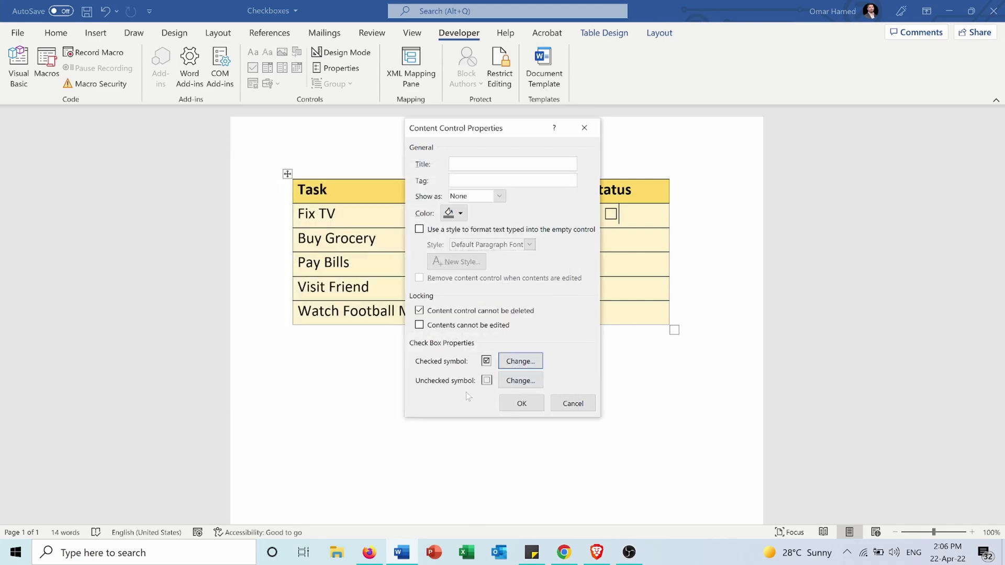
# Set the unchecked symbol to the Wingdings empty square glyph (111)
pyautogui.click(520, 380)
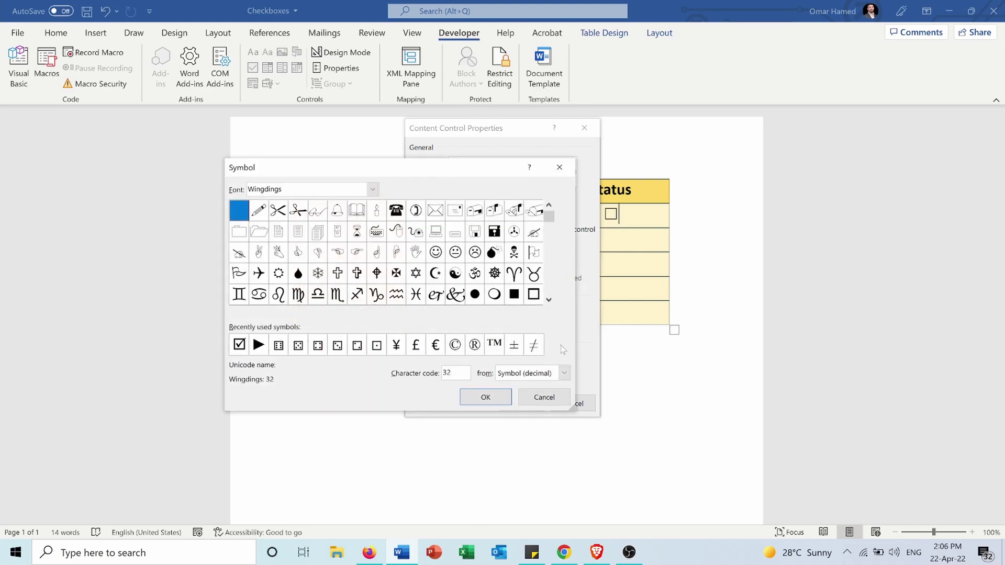
pyautogui.click(534, 295)
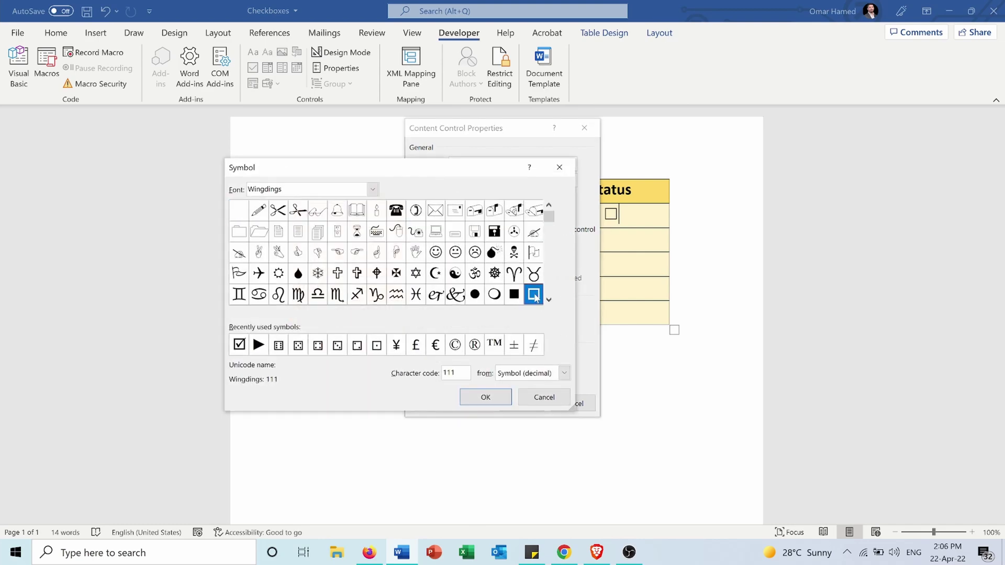
pyautogui.click(479, 398)
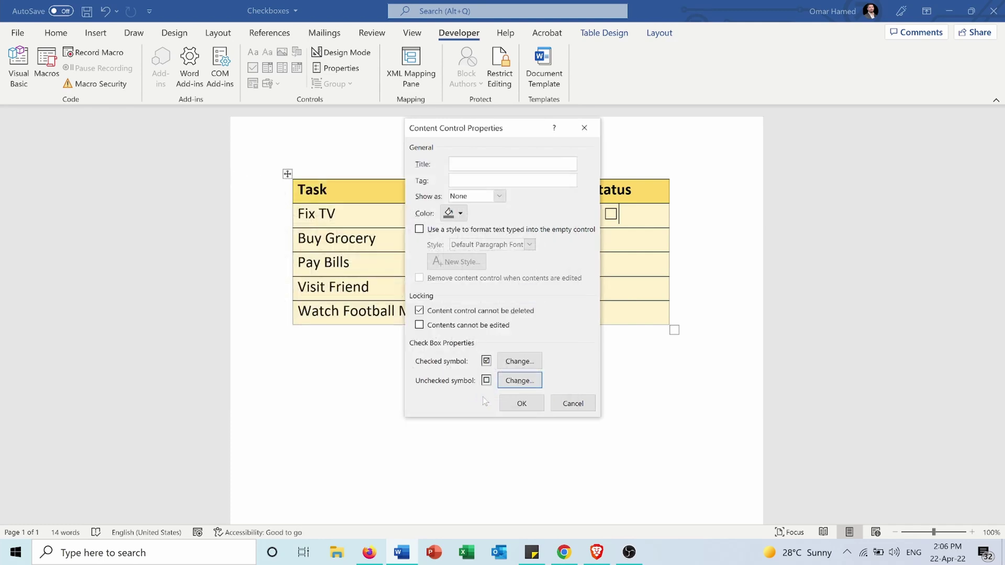
# Apply the properties, then tick and untick the Fix TV checkbox to test it
pyautogui.click(521, 405)
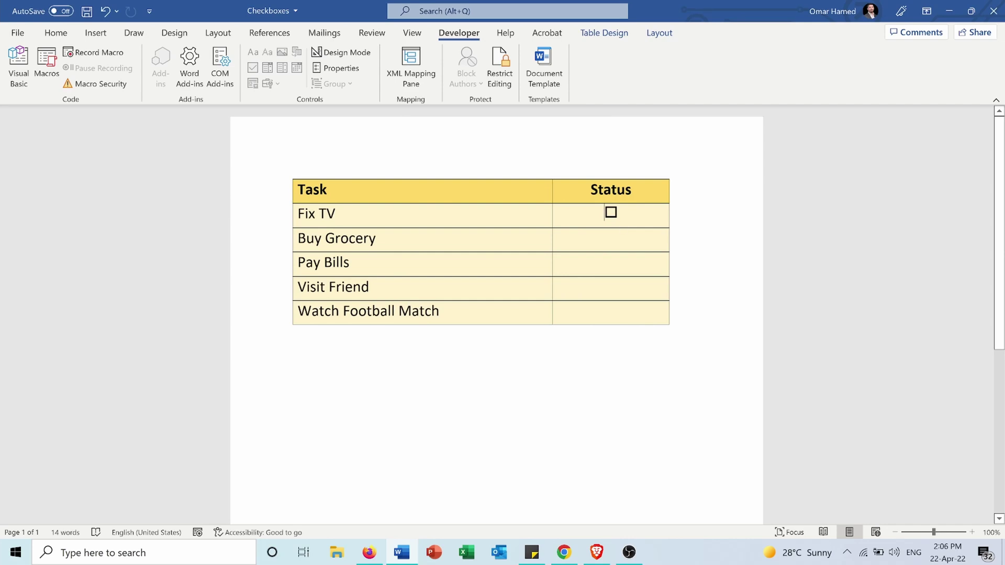
pyautogui.click(611, 213)
pyautogui.click(611, 213)
pyautogui.click(612, 213)
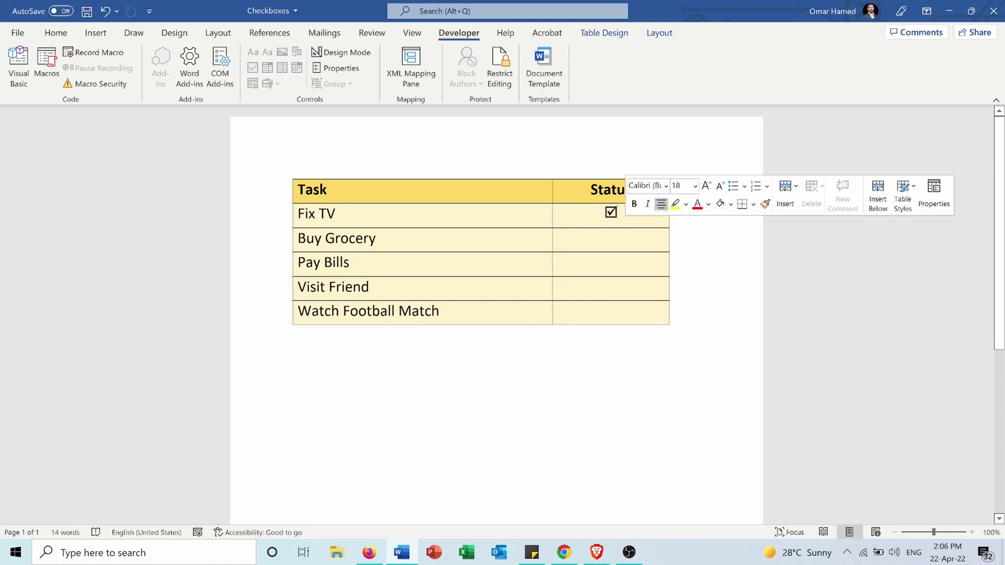
# Enlarge the Fix TV checkbox to font size 26 and copy it
pyautogui.click(55, 32)
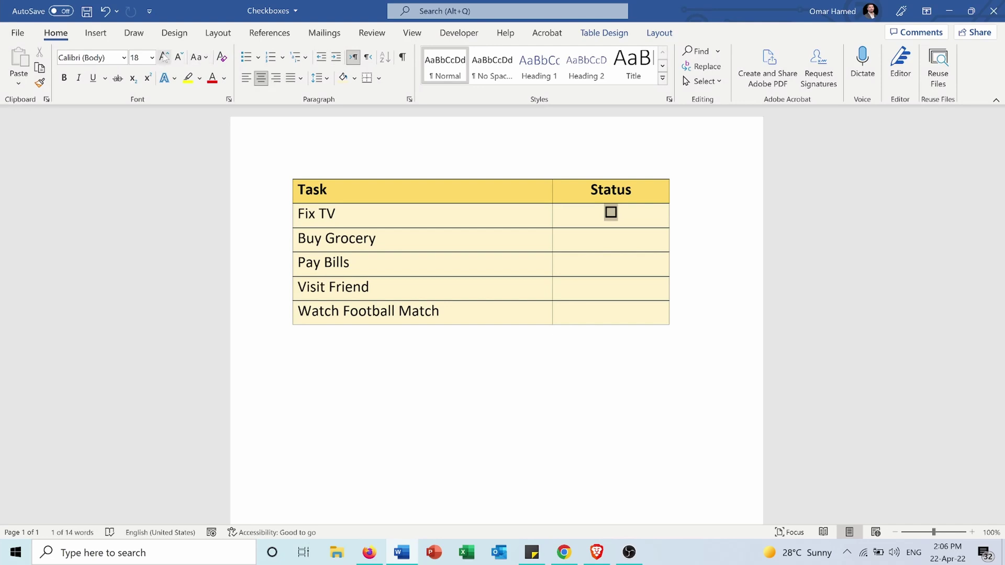
pyautogui.click(151, 57)
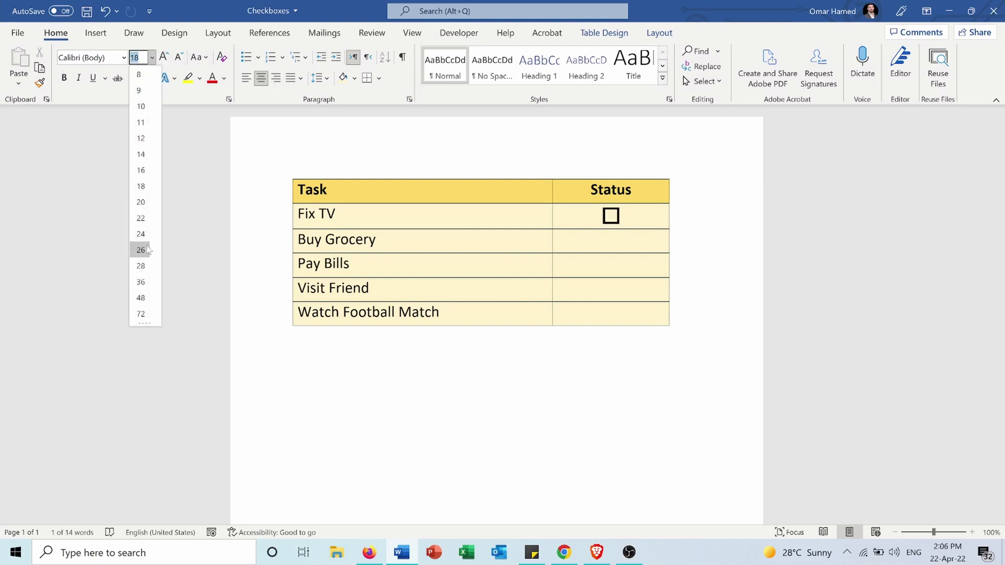
pyautogui.click(142, 249)
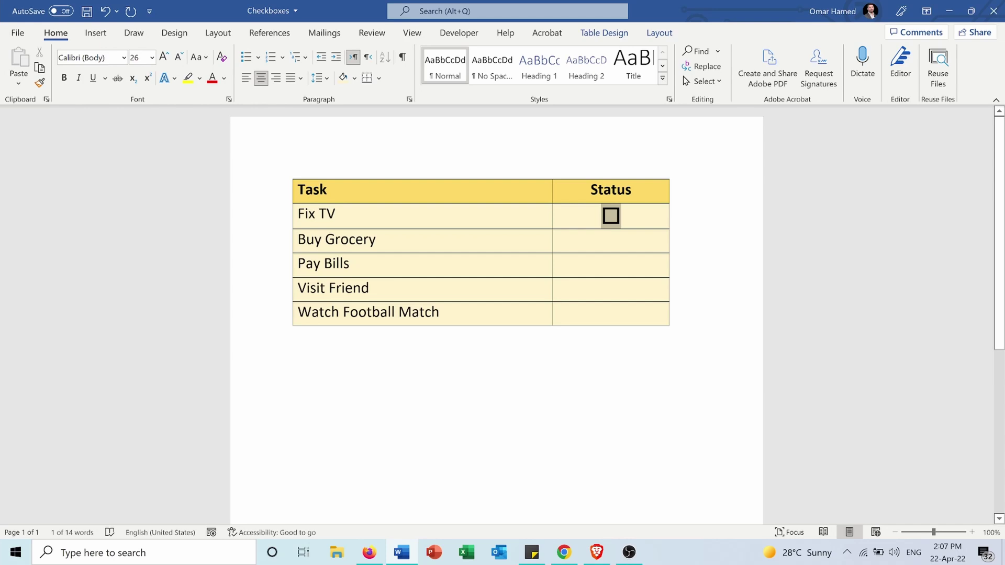
pyautogui.hotkey('ctrl', 'c')
# Paste the checkbox into the Buy Grocery, Pay Bills, Visit Friend and Watch Football Match Status cells
pyautogui.press('Down')
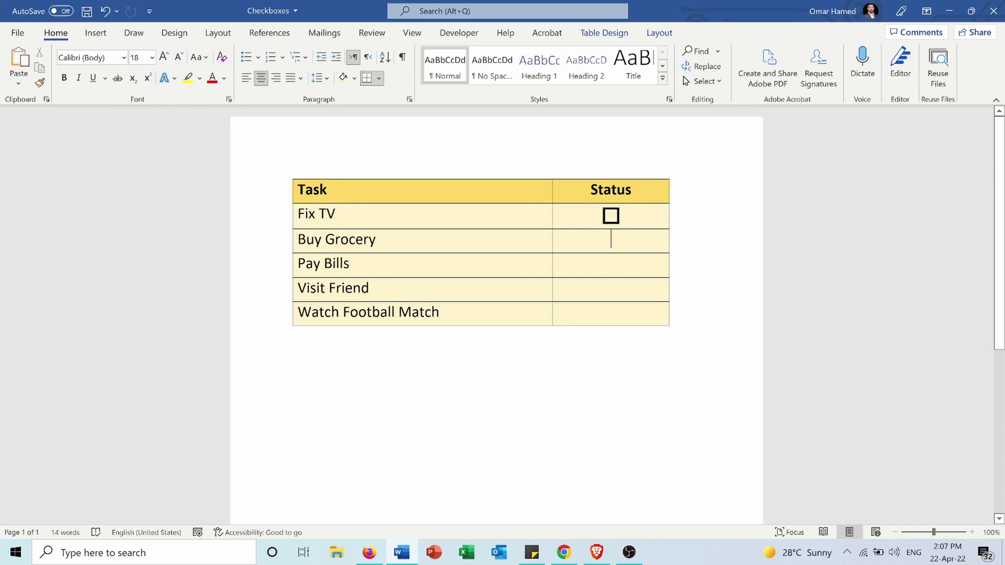
pyautogui.hotkey('ctrl', 'v')
pyautogui.press('Down')
pyautogui.hotkey('ctrl', 'v')
pyautogui.press('Down')
pyautogui.hotkey('ctrl', 'v')
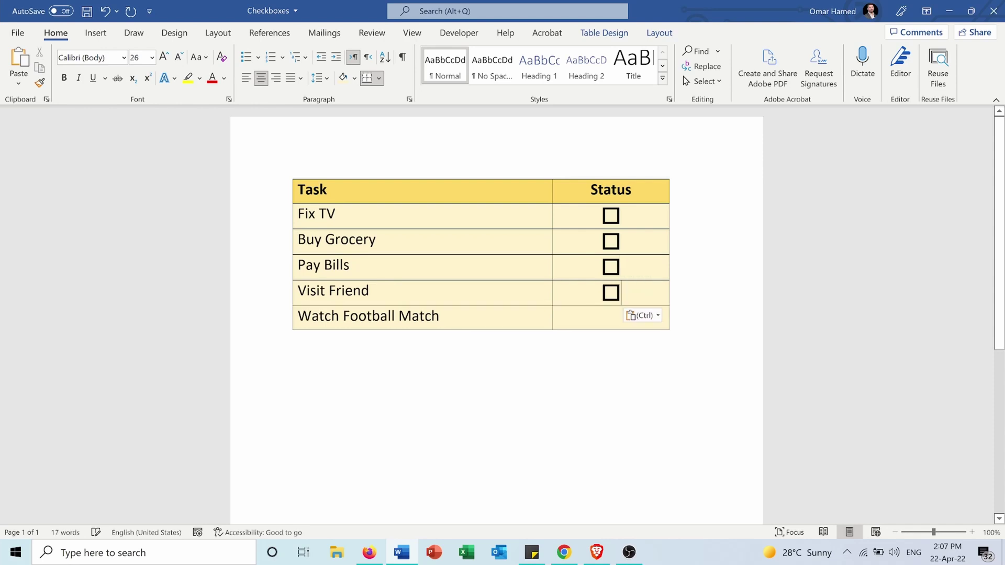
pyautogui.press('Down')
pyautogui.hotkey('ctrl', 'v')
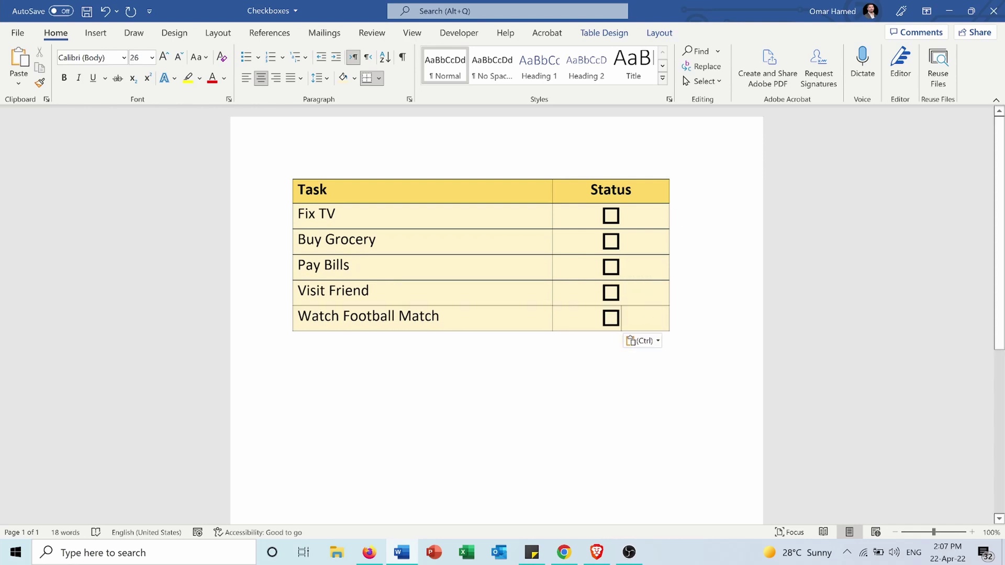
# Tick the Watch Football Match, Pay Bills and Buy Grocery checkboxes
pyautogui.click(611, 317)
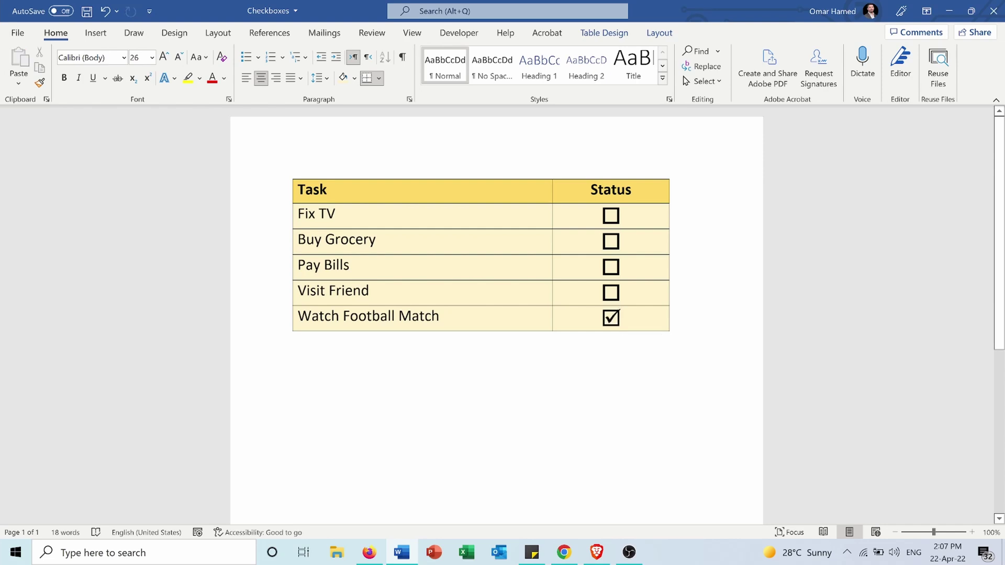
pyautogui.click(611, 266)
pyautogui.click(611, 240)
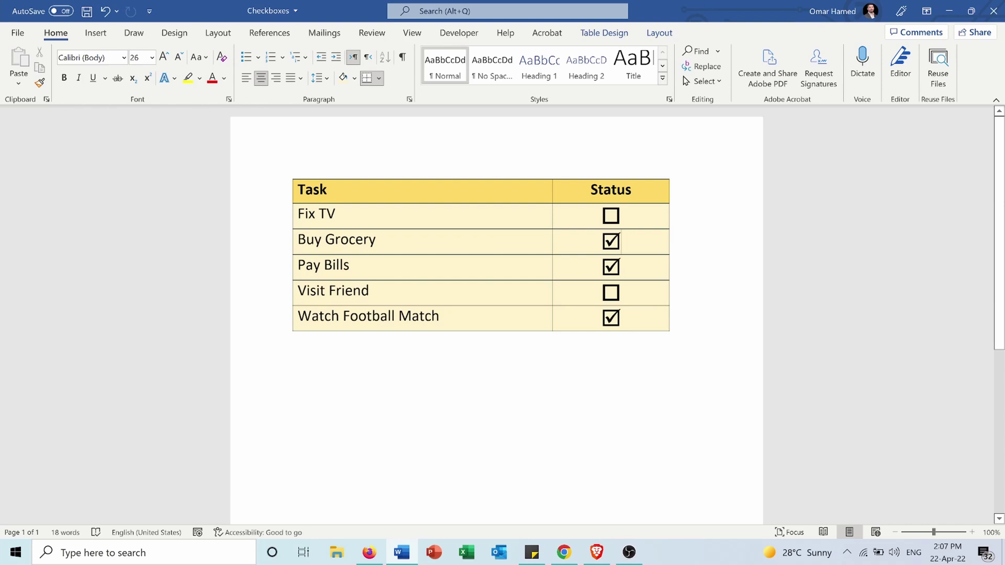